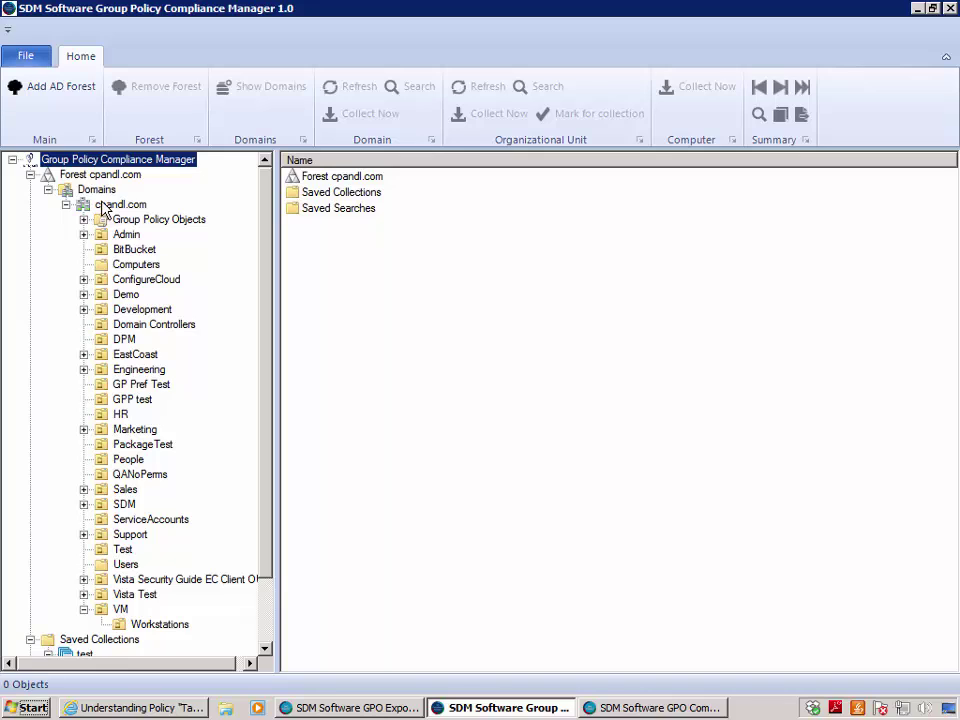
# Show the cpandl.com domain's Processing Times By User report and start a new computer search from its menu
pyautogui.click(102, 206)
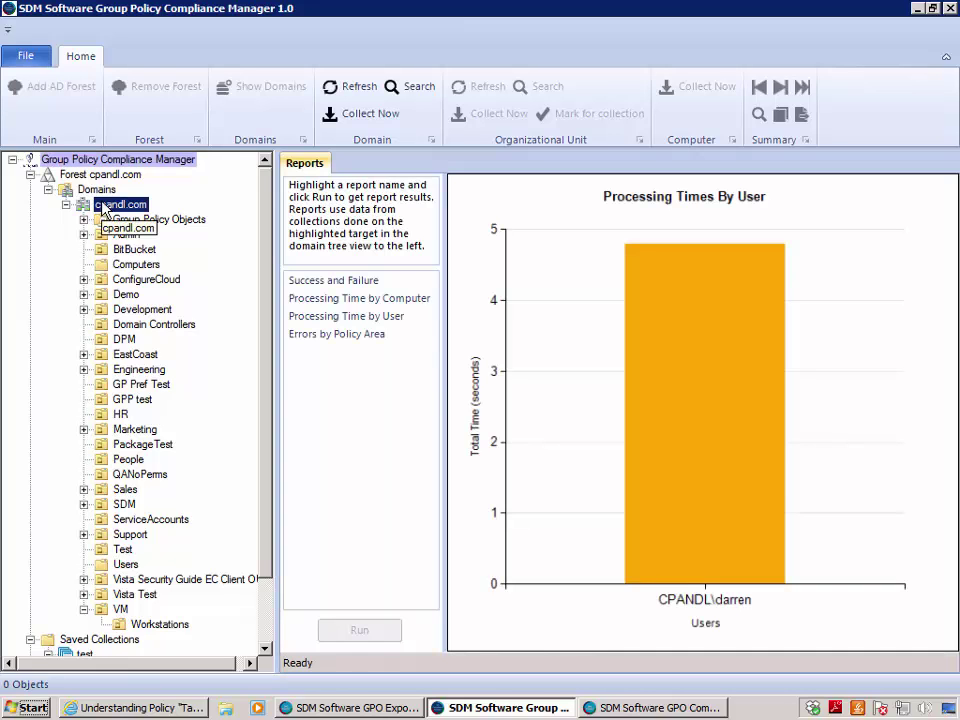
pyautogui.rightClick(104, 207)
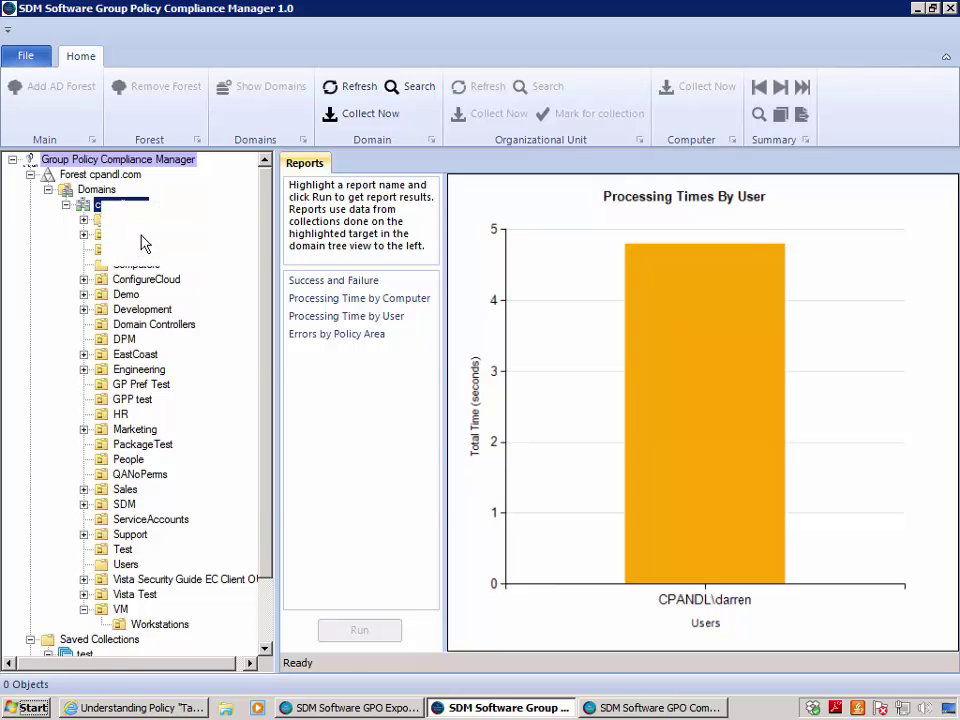
pyautogui.click(145, 238)
# Search for computers with the 'Audit Logon' Group Policy setting, returning 2 computers
pyautogui.click(378, 443)
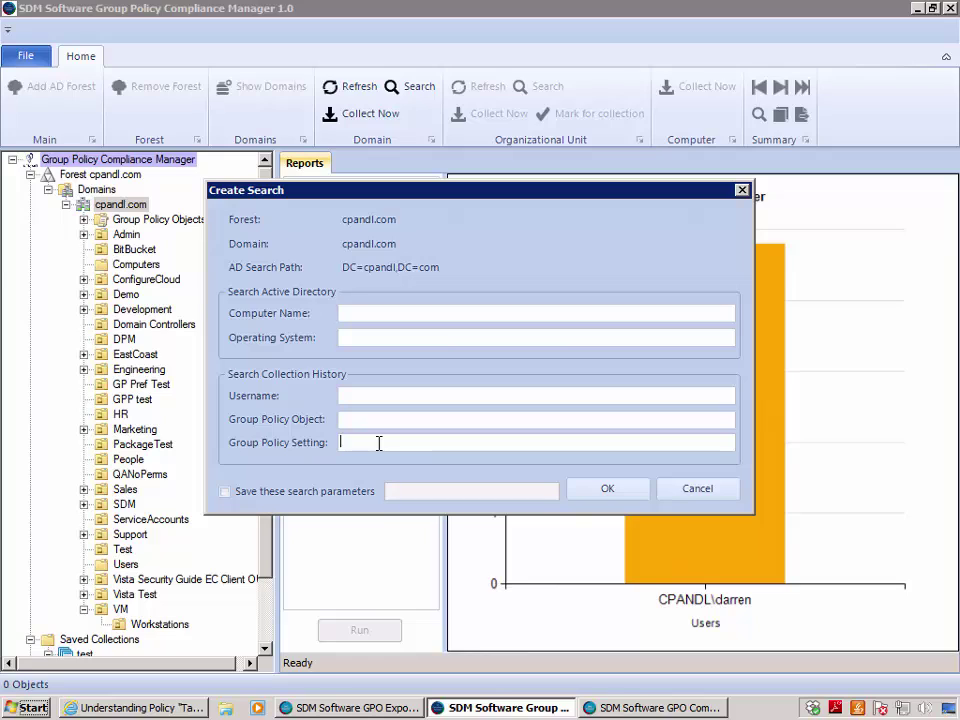
pyautogui.write('Audit Logon')
pyautogui.click(607, 490)
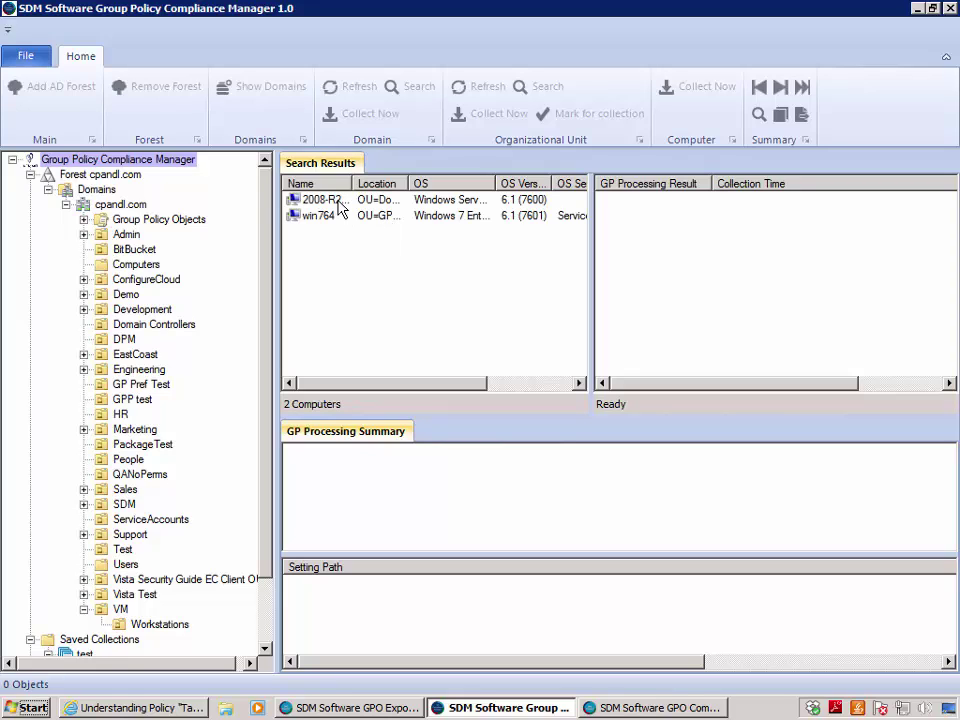
# Widen the Name and Location columns and select win764 in the search results
pyautogui.moveTo(347, 183); pyautogui.dragTo(381, 183)
pyautogui.click(354, 200)
pyautogui.moveTo(438, 183); pyautogui.dragTo(506, 183)
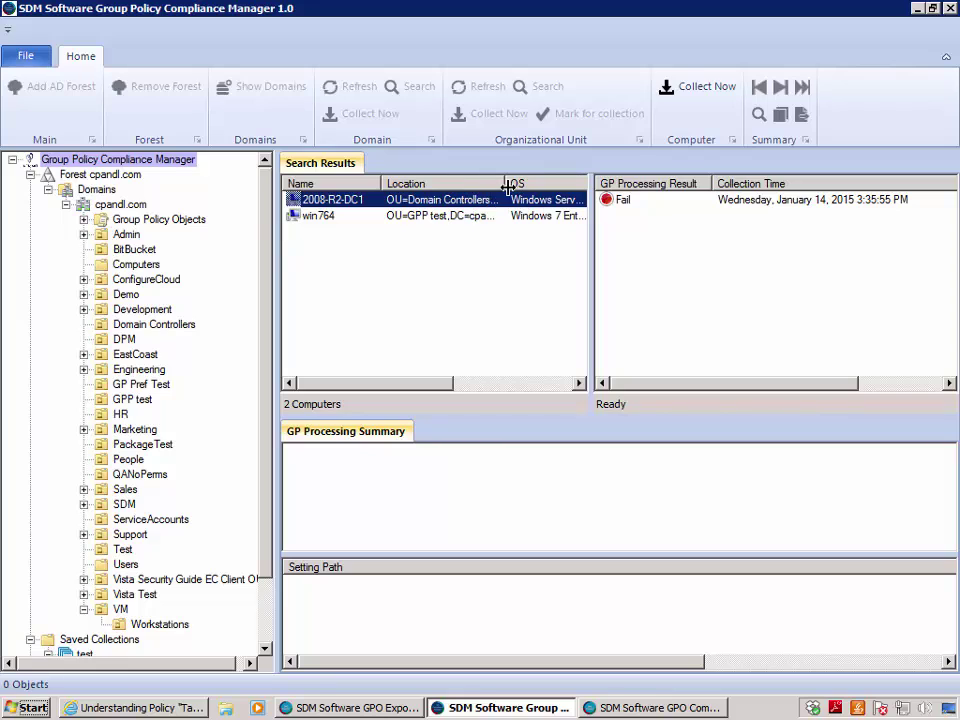
pyautogui.click(313, 218)
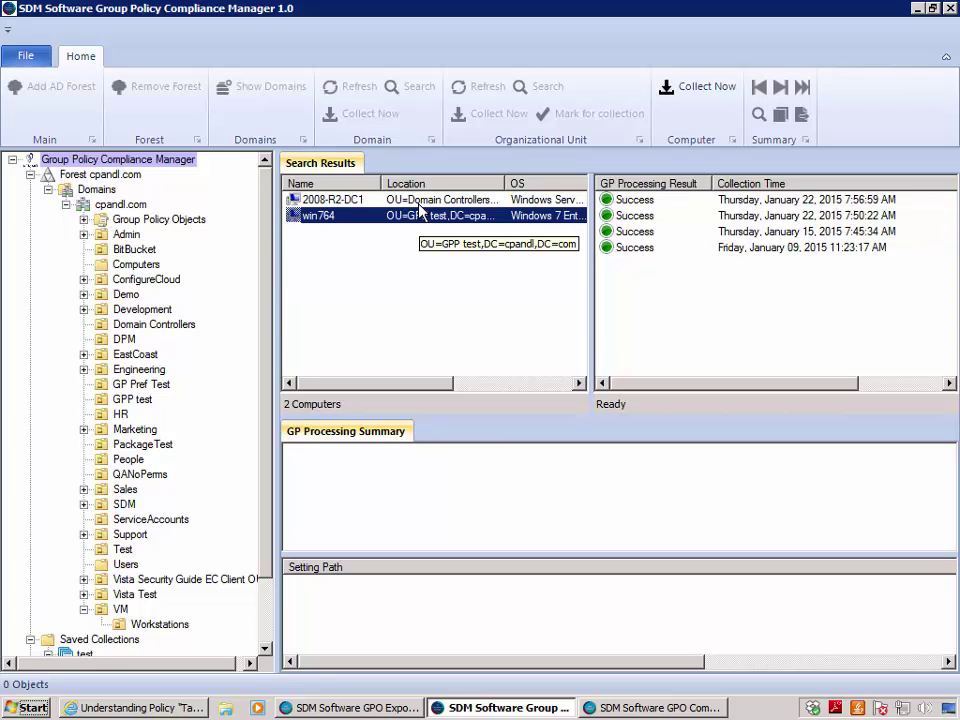
# Open win764's latest Success run settings with full setting paths, then select 2008-R2-DC1
pyautogui.click(642, 201)
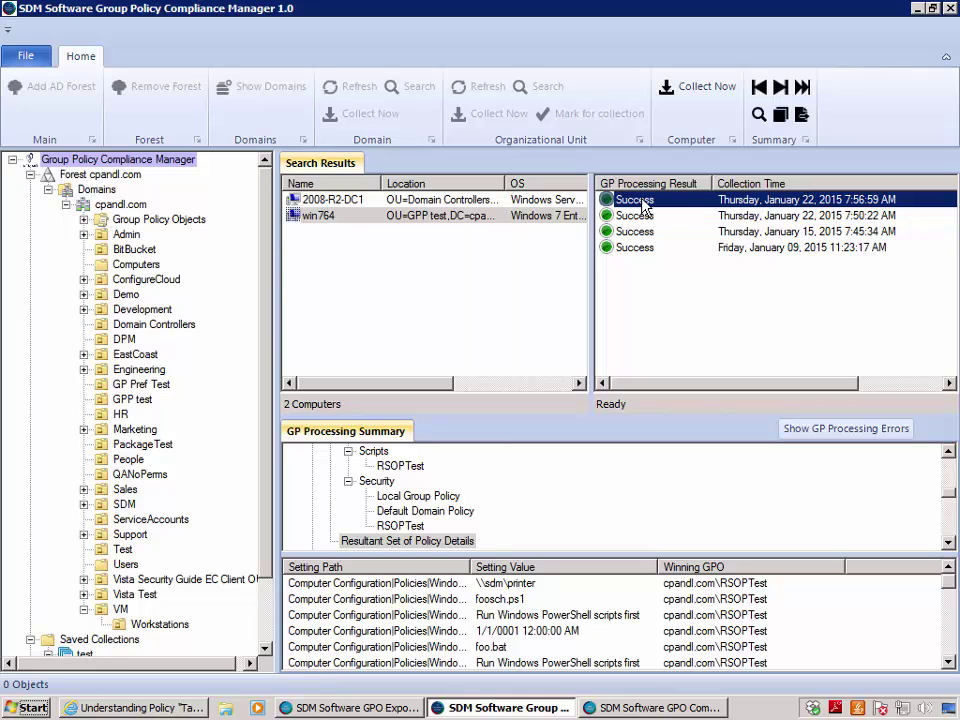
pyautogui.click(949, 663)
pyautogui.click(949, 663)
pyautogui.click(949, 663)
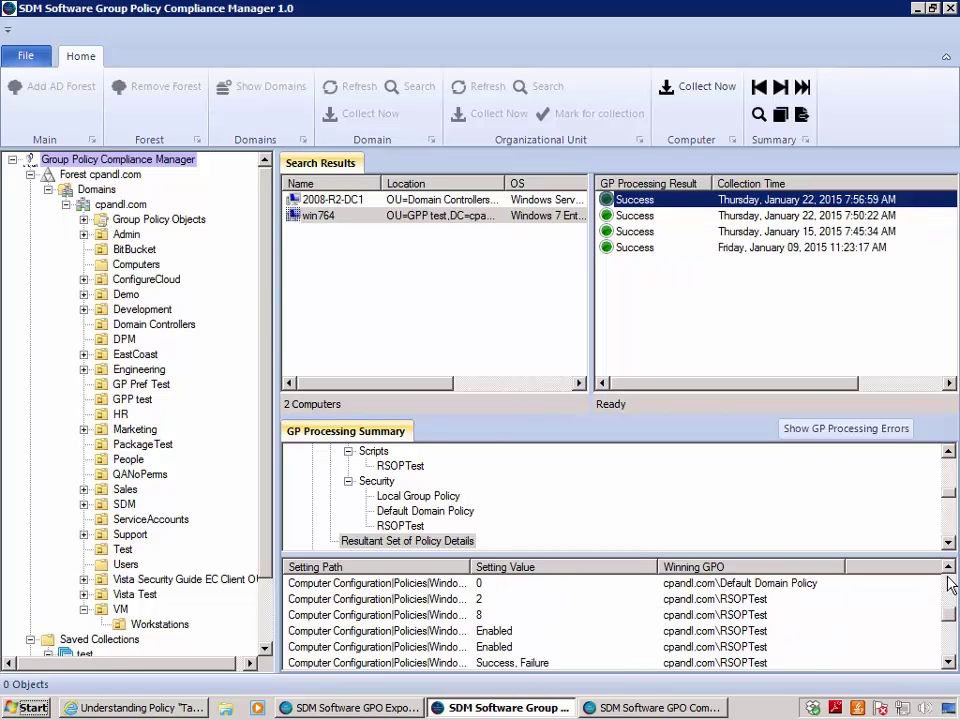
pyautogui.scroll(3, 950, 585)
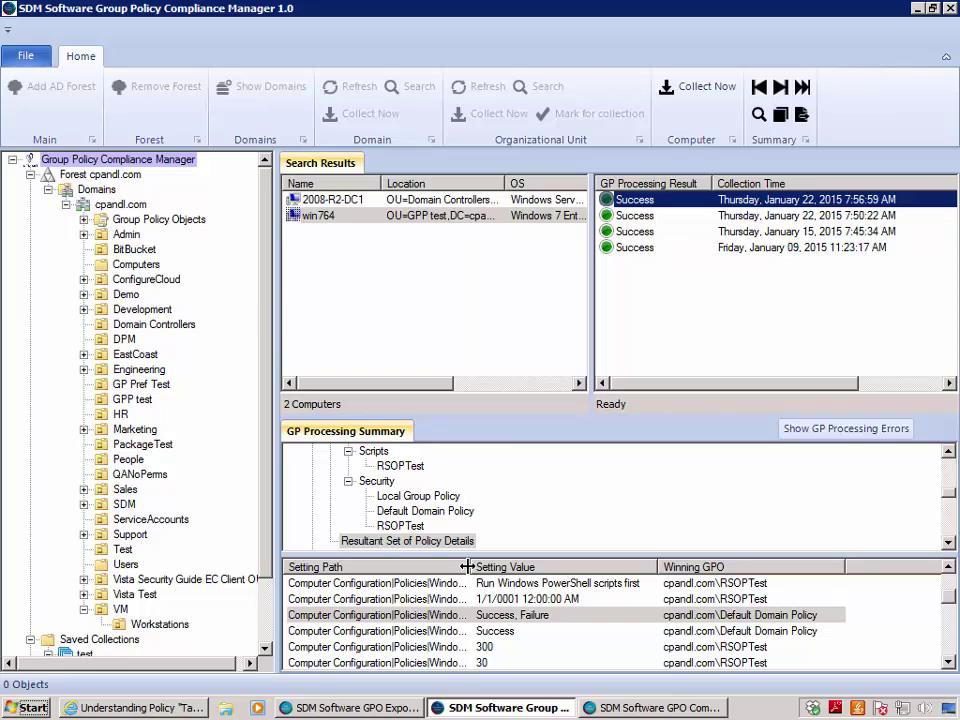
pyautogui.moveTo(467, 567); pyautogui.dragTo(845, 567)
pyautogui.moveTo(585, 673); pyautogui.dragTo(774, 664)
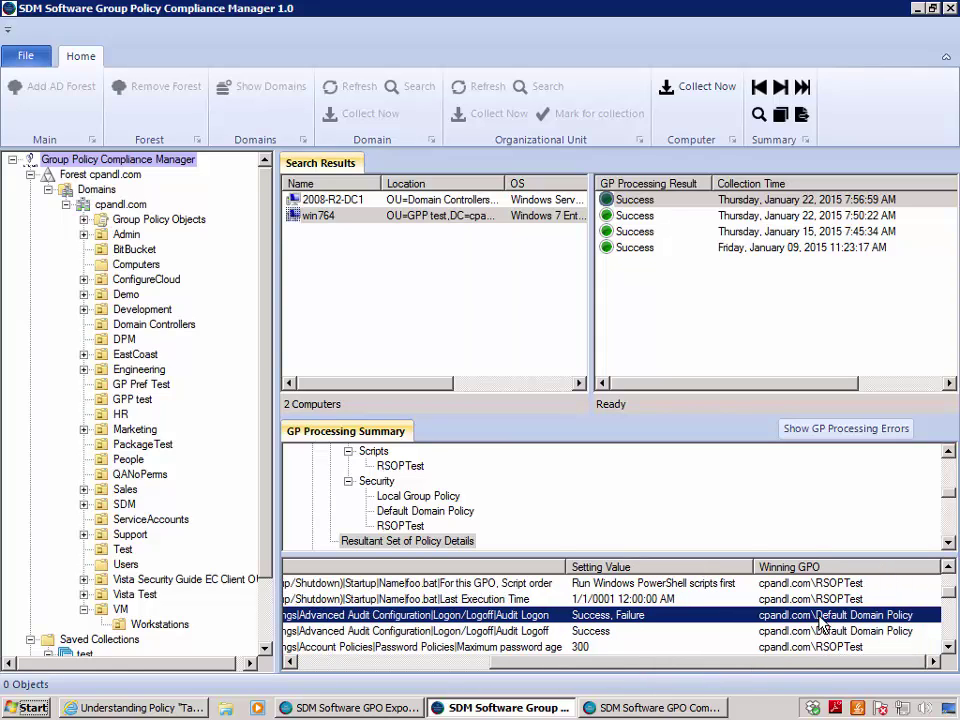
pyautogui.click(325, 201)
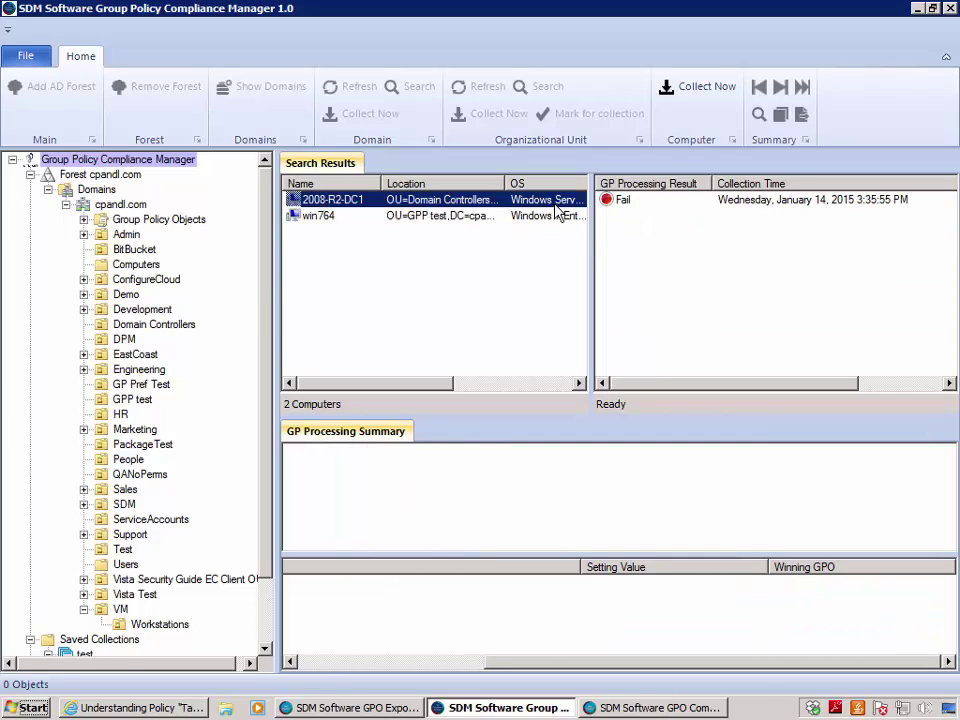
# Show the GP processing errors for 2008-R2-DC1's failed run
pyautogui.click(623, 201)
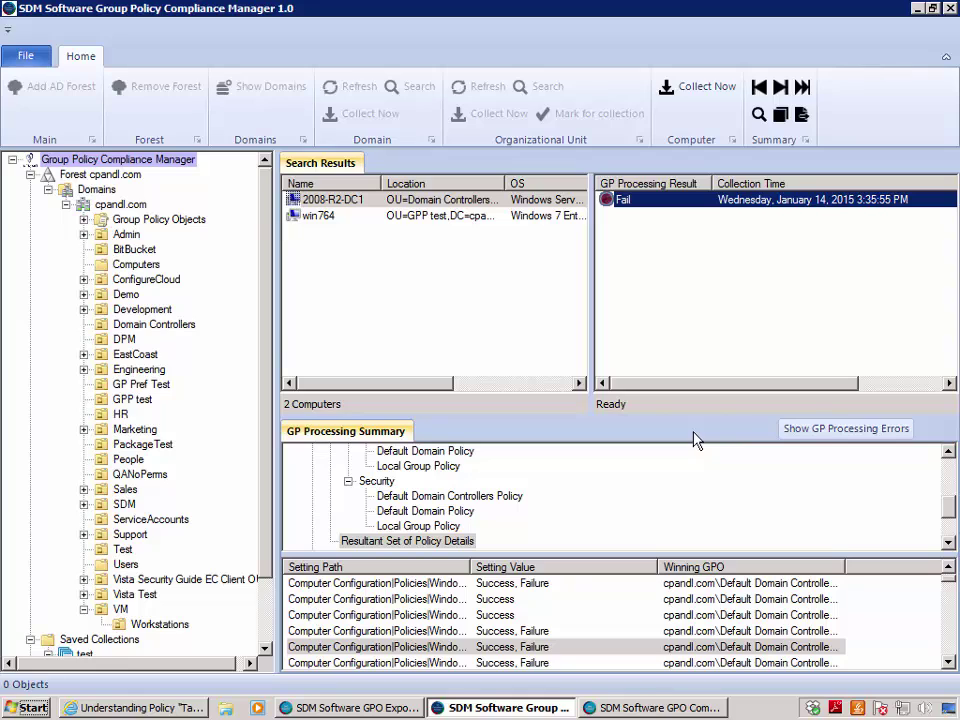
pyautogui.click(838, 436)
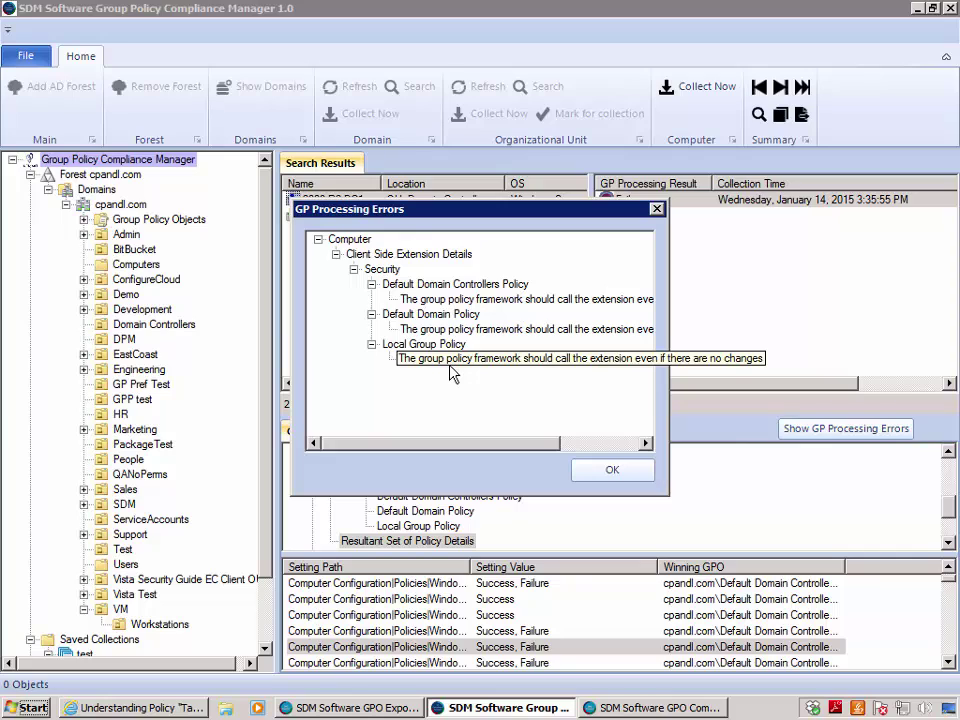
# Close the errors list and read 2008-R2-DC1's Audit Logon result: Success, Failure from Default Domain Controllers Policy
pyautogui.click(612, 472)
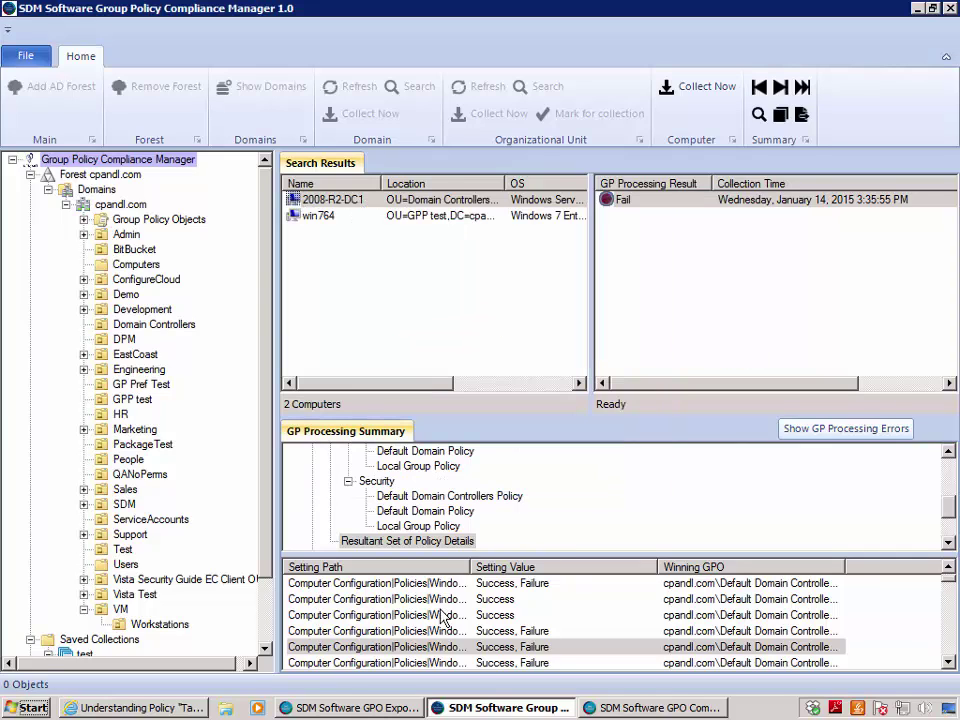
pyautogui.click(477, 648)
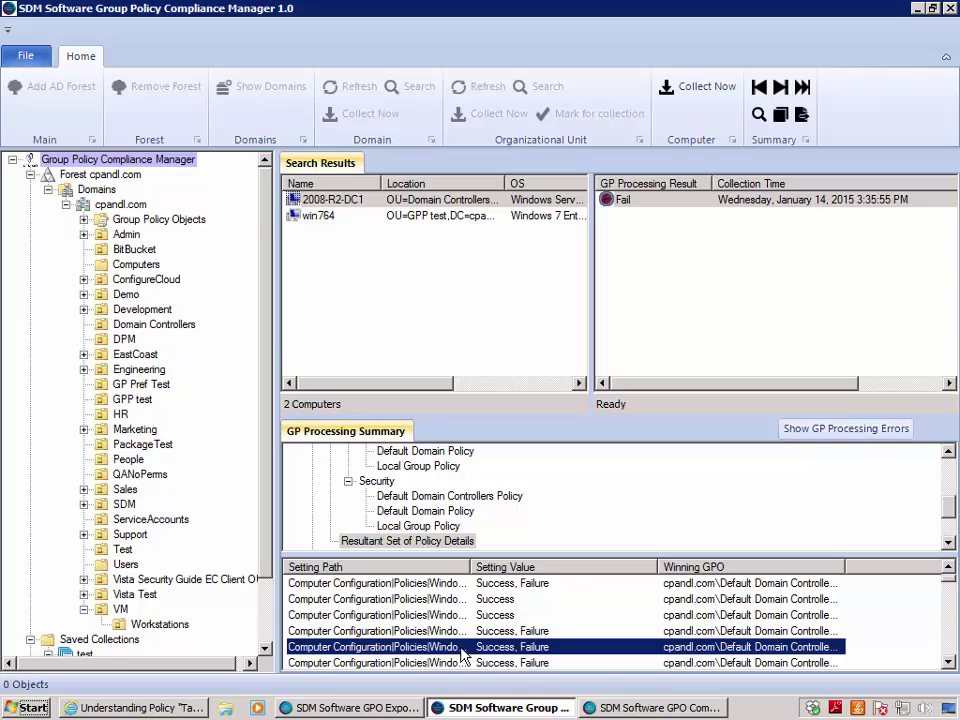
pyautogui.doubleClick(475, 567)
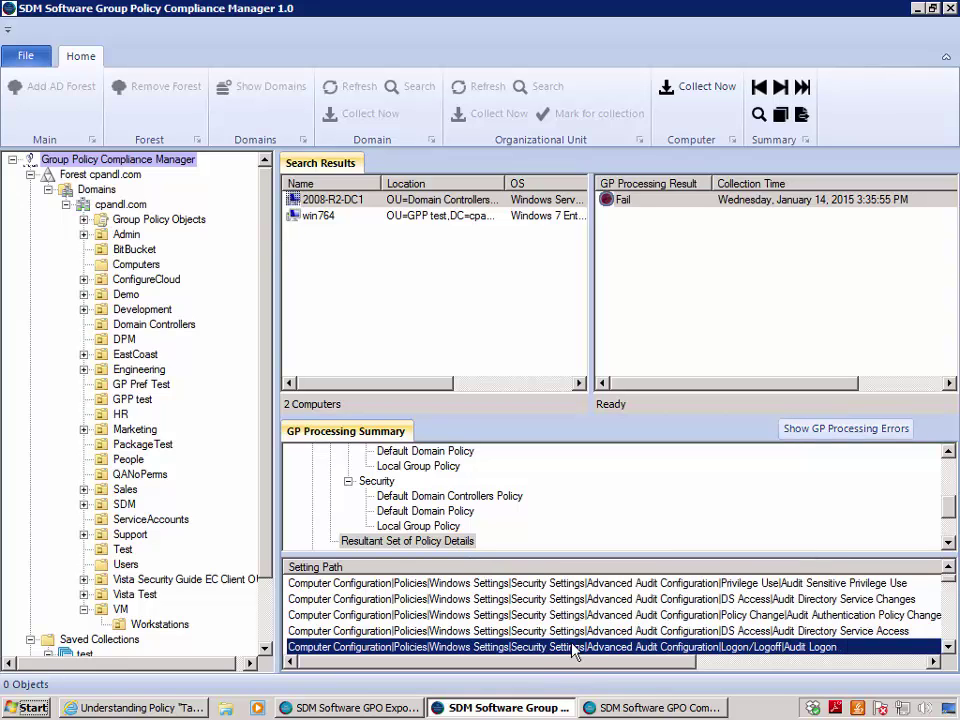
pyautogui.moveTo(570, 663); pyautogui.dragTo(861, 671)
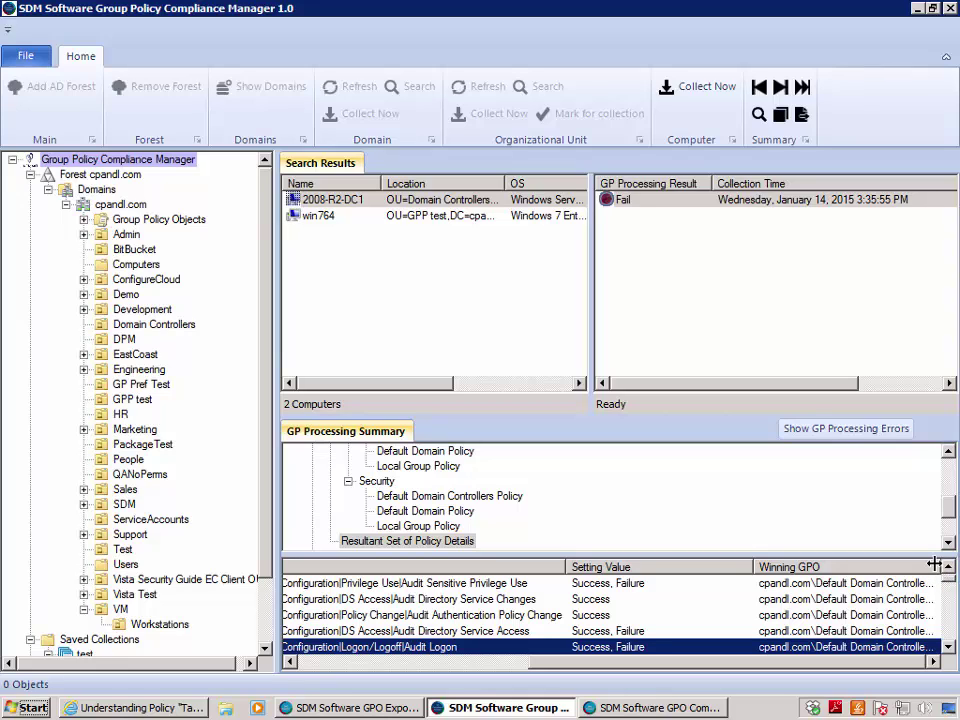
pyautogui.moveTo(933, 565); pyautogui.dragTo(952, 566)
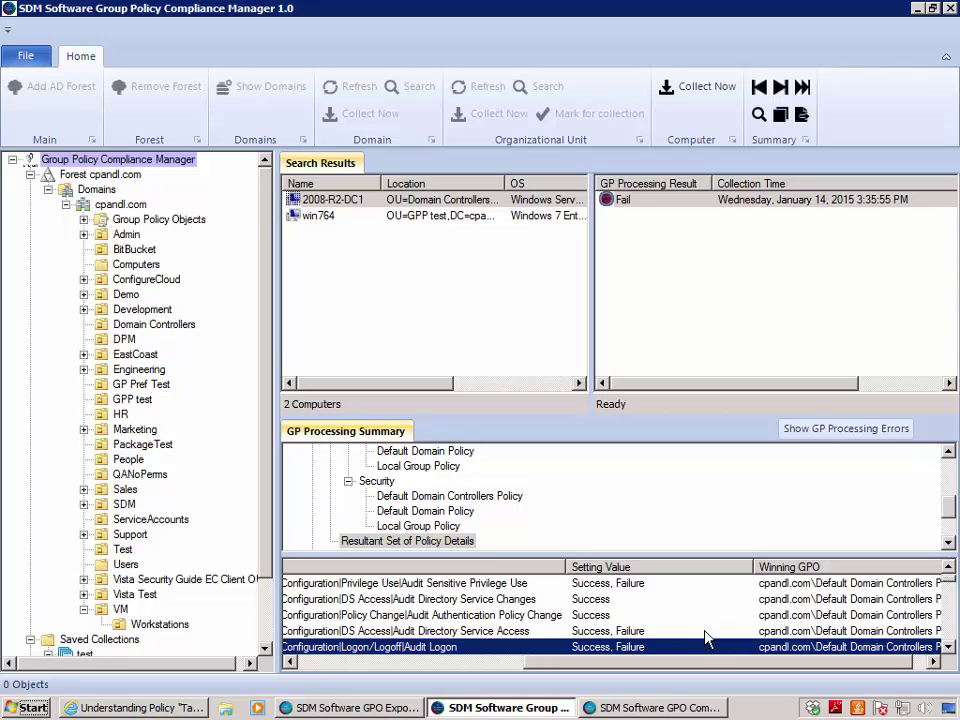
pyautogui.hscroll(2, 760, 664)
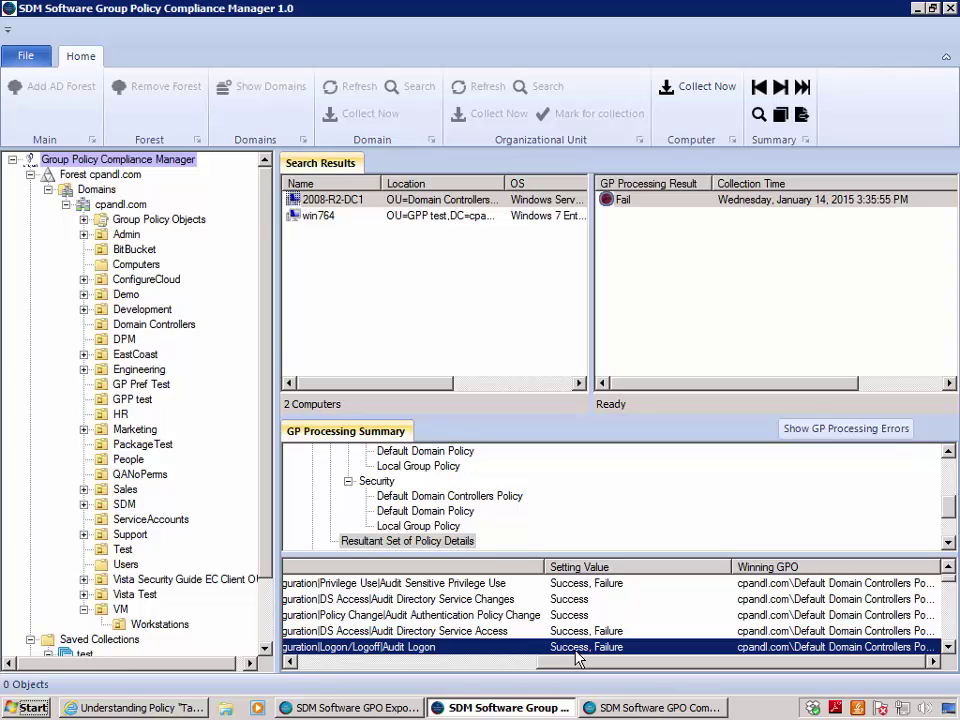
pyautogui.rightClick(118, 206)
# Search cpandl.com for the 'Minimum Password Age' setting, finding 7 computers
pyautogui.click(163, 231)
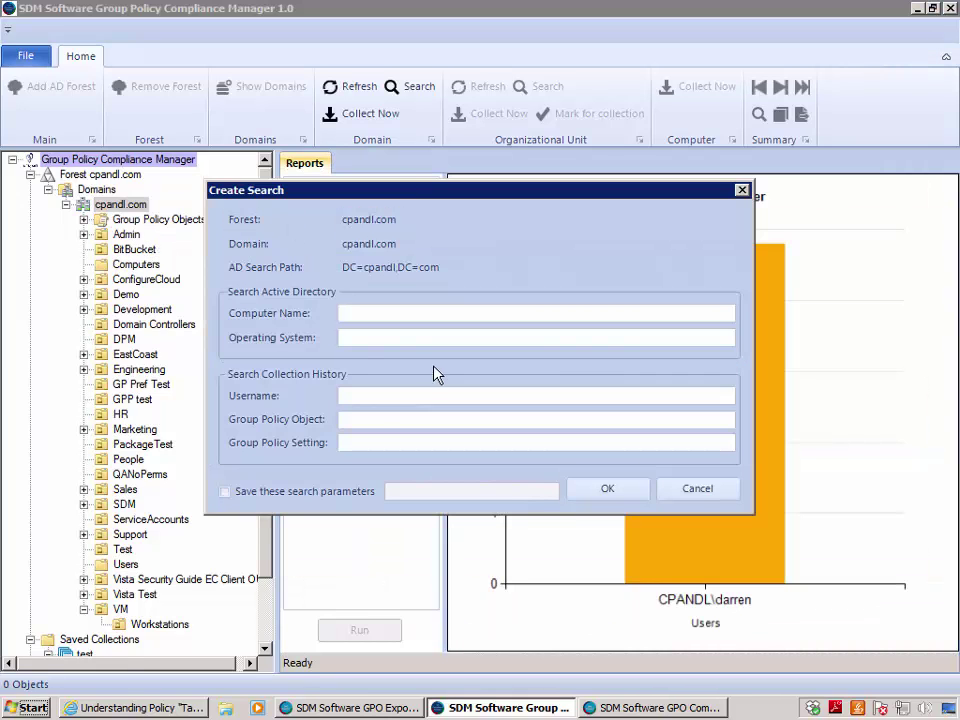
pyautogui.click(392, 446)
pyautogui.write('Minimum Password Age')
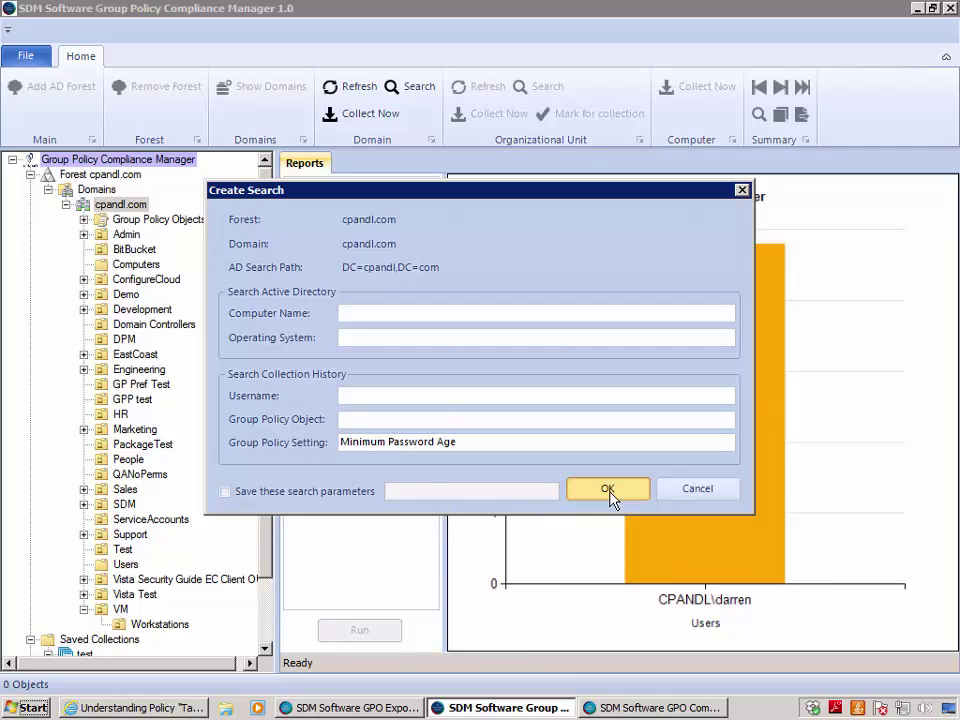
pyautogui.click(608, 489)
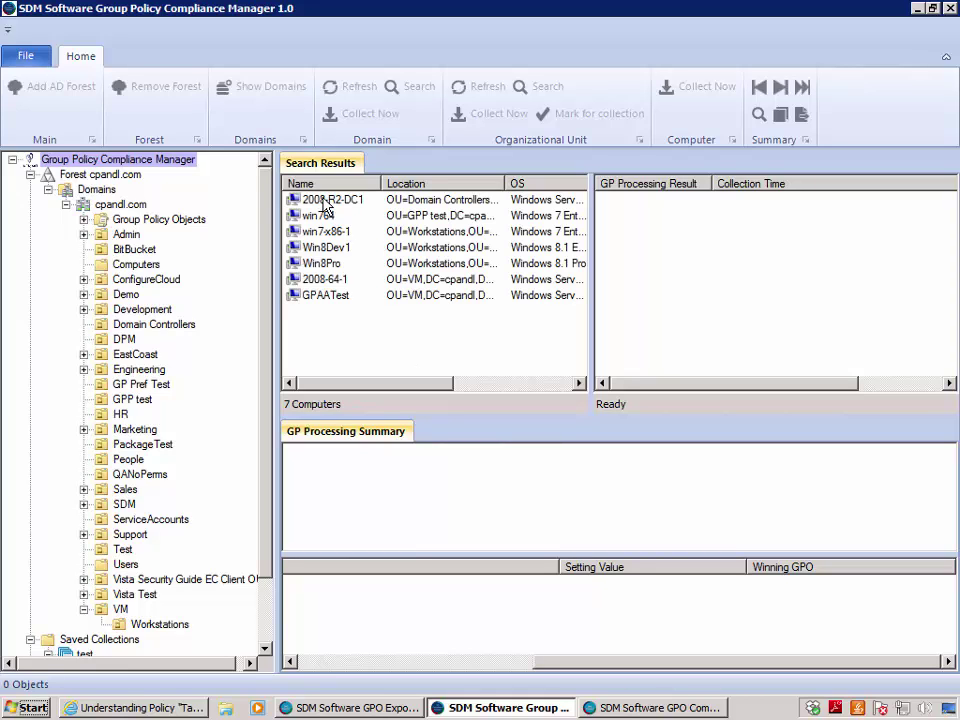
# Review GPAATest's successful run settings with the Setting Path column widened to full paths
pyautogui.click(313, 298)
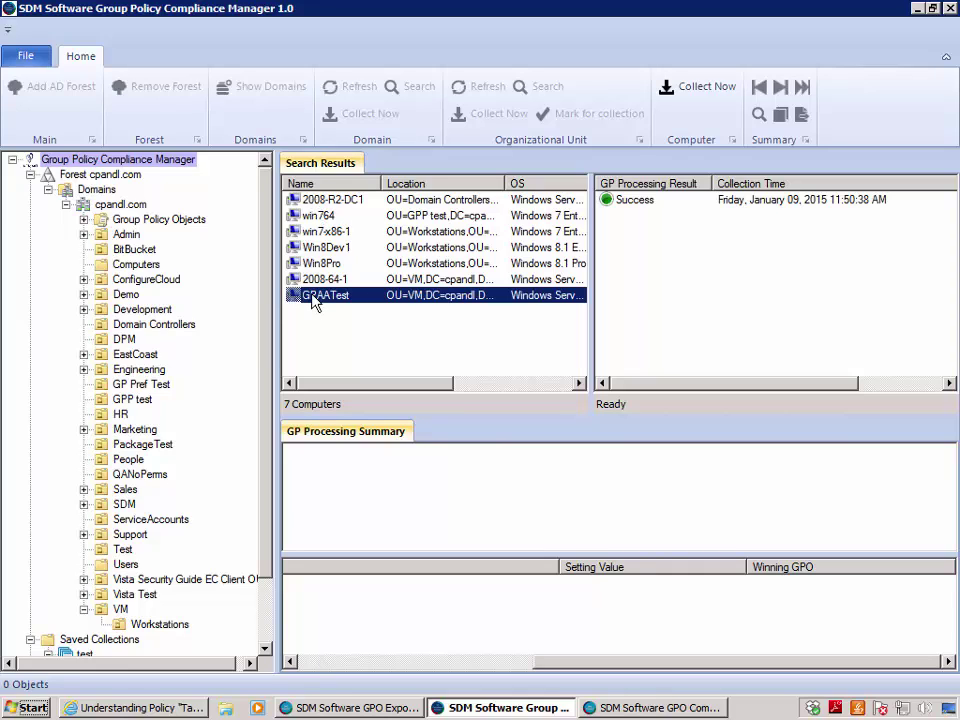
pyautogui.click(606, 200)
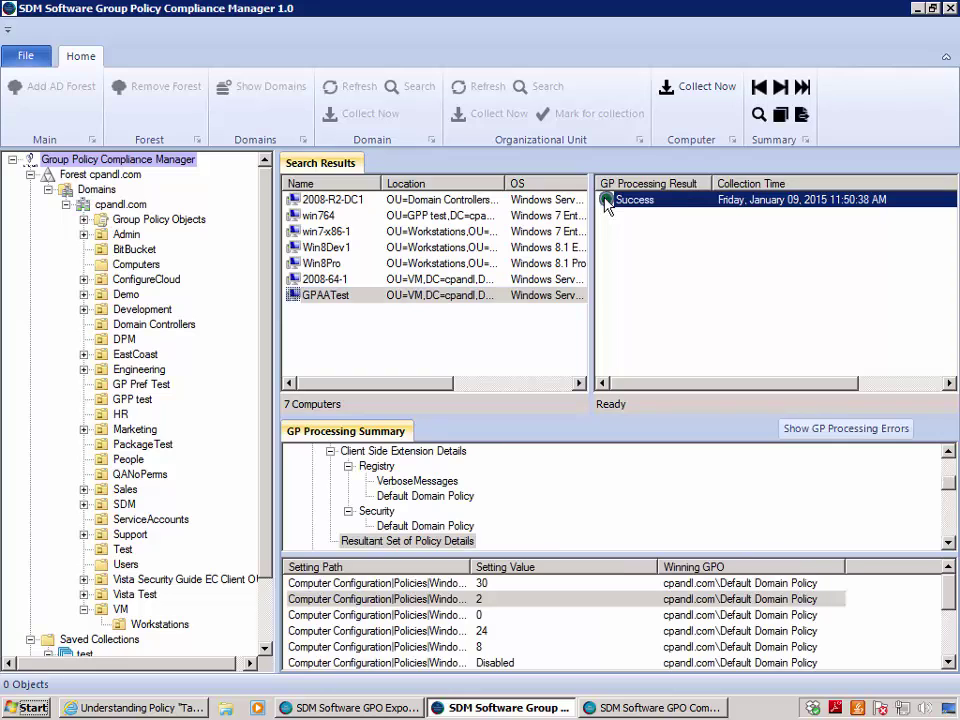
pyautogui.doubleClick(472, 567)
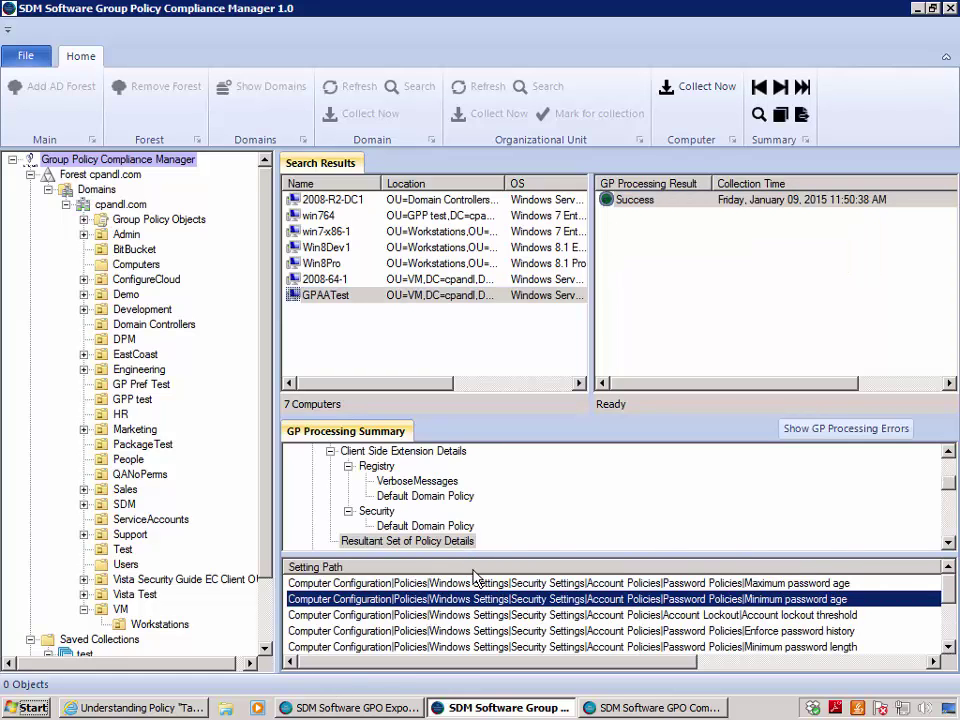
pyautogui.moveTo(663, 663); pyautogui.dragTo(866, 675)
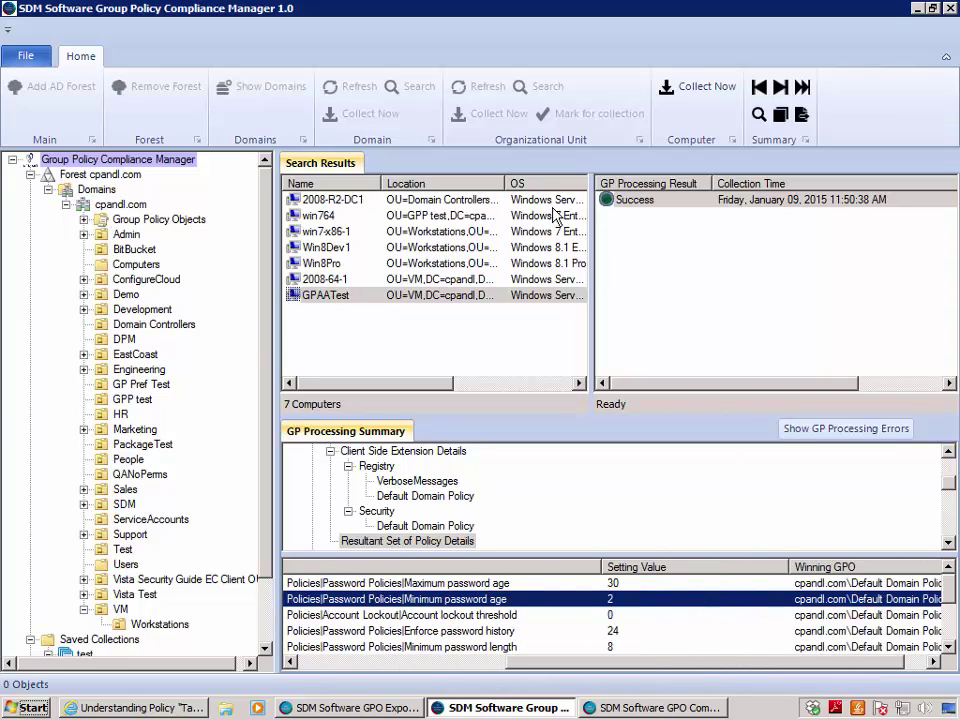
# Review the latest runs of 2008-64-1, Win8Pro, Win8Dev1 and win7x86-1, then select win764
pyautogui.click(325, 280)
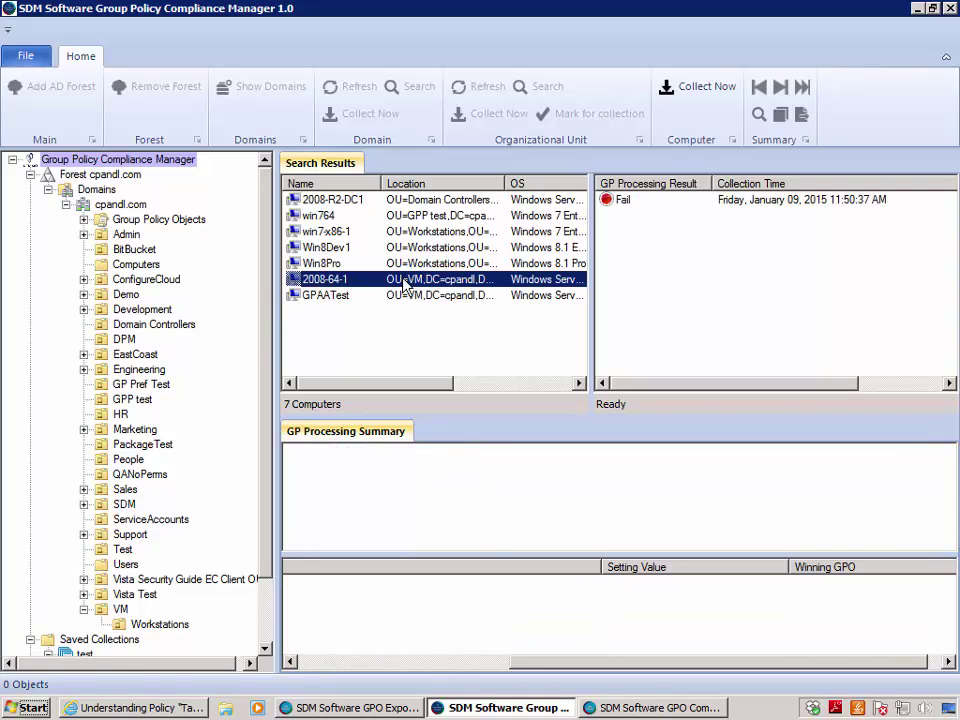
pyautogui.click(610, 201)
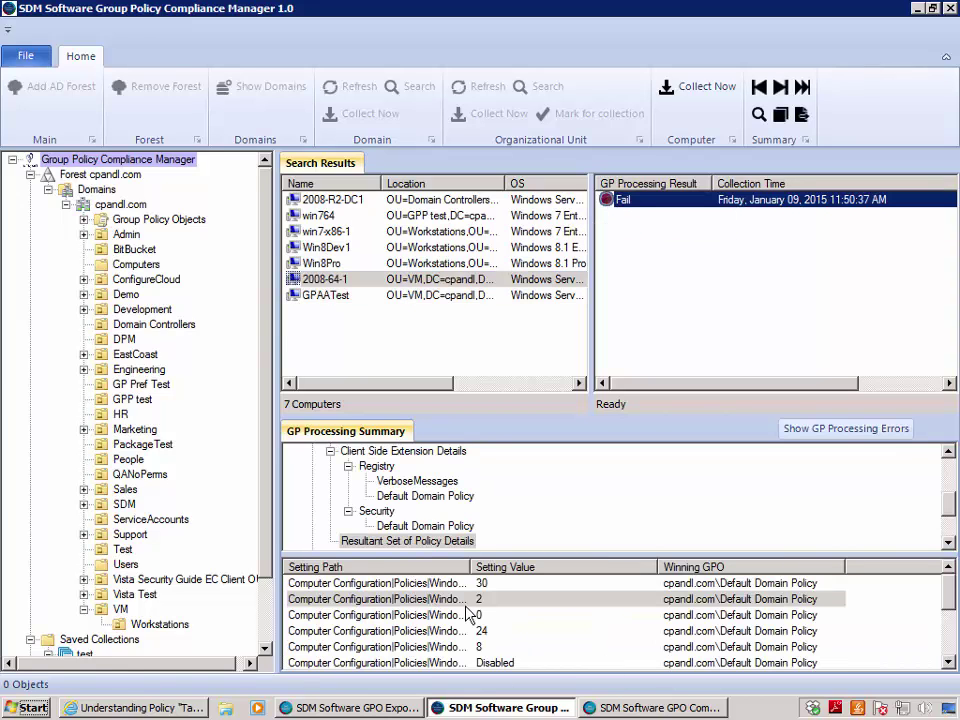
pyautogui.click(322, 264)
pyautogui.click(636, 201)
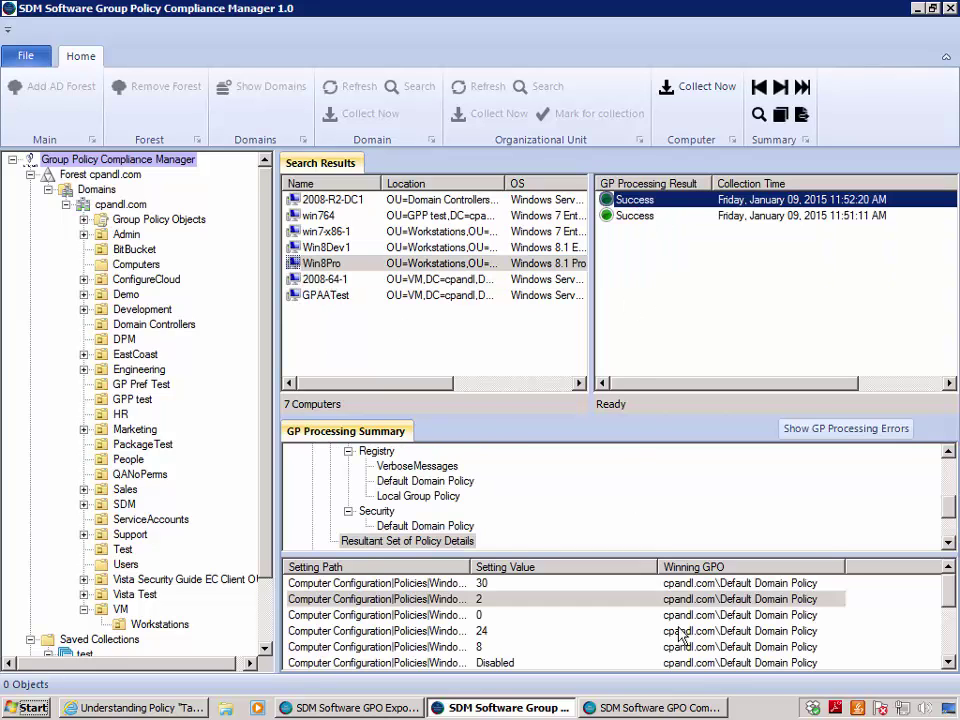
pyautogui.click(340, 248)
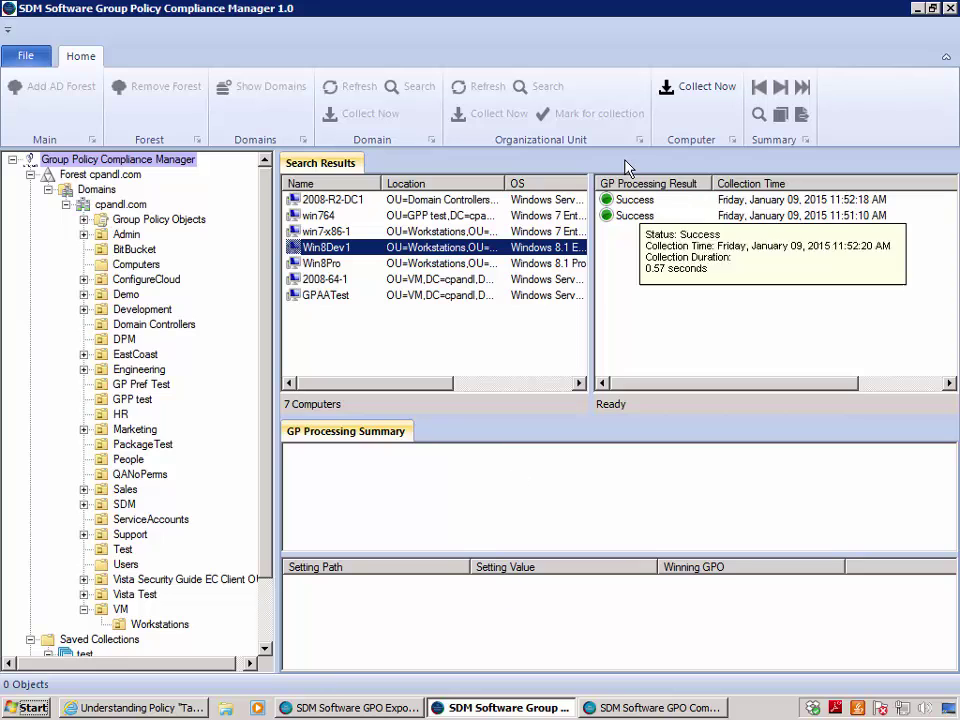
pyautogui.click(626, 200)
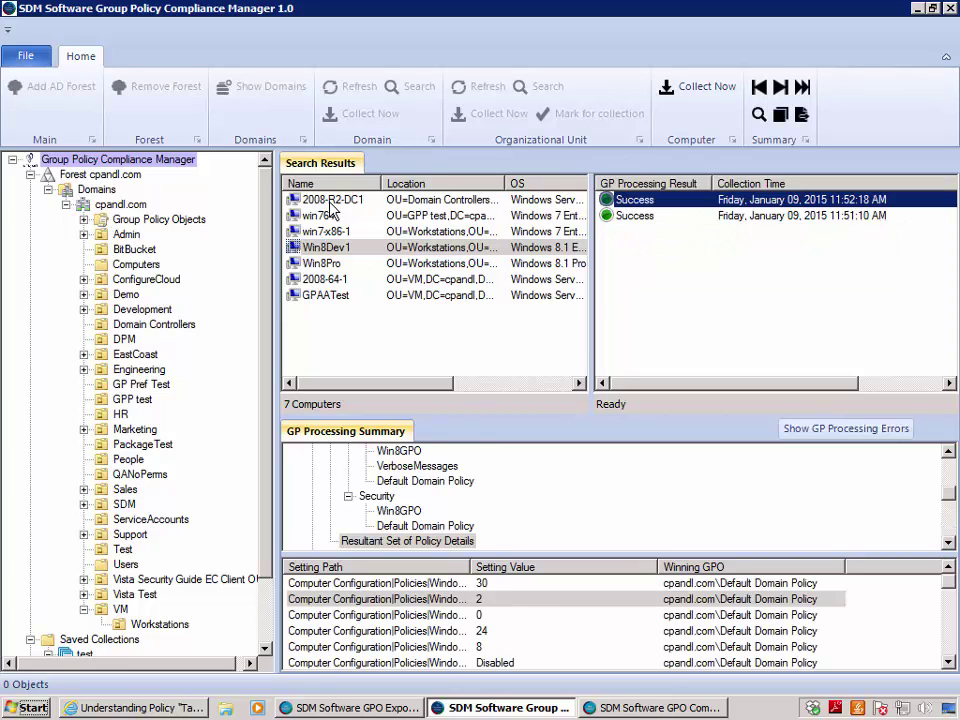
pyautogui.click(330, 231)
pyautogui.click(612, 201)
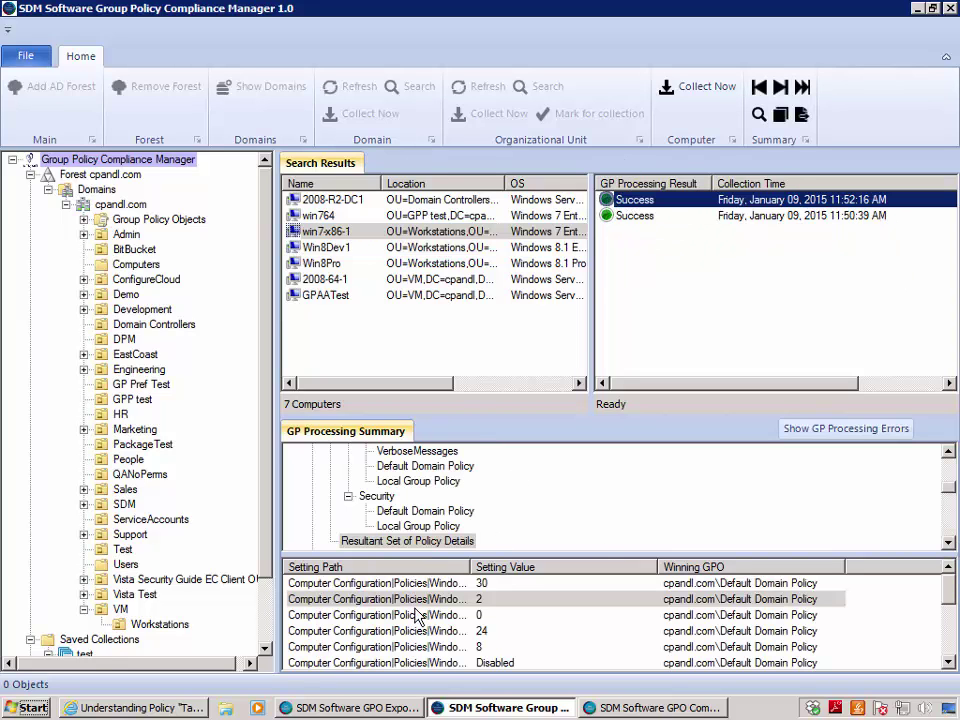
pyautogui.click(315, 216)
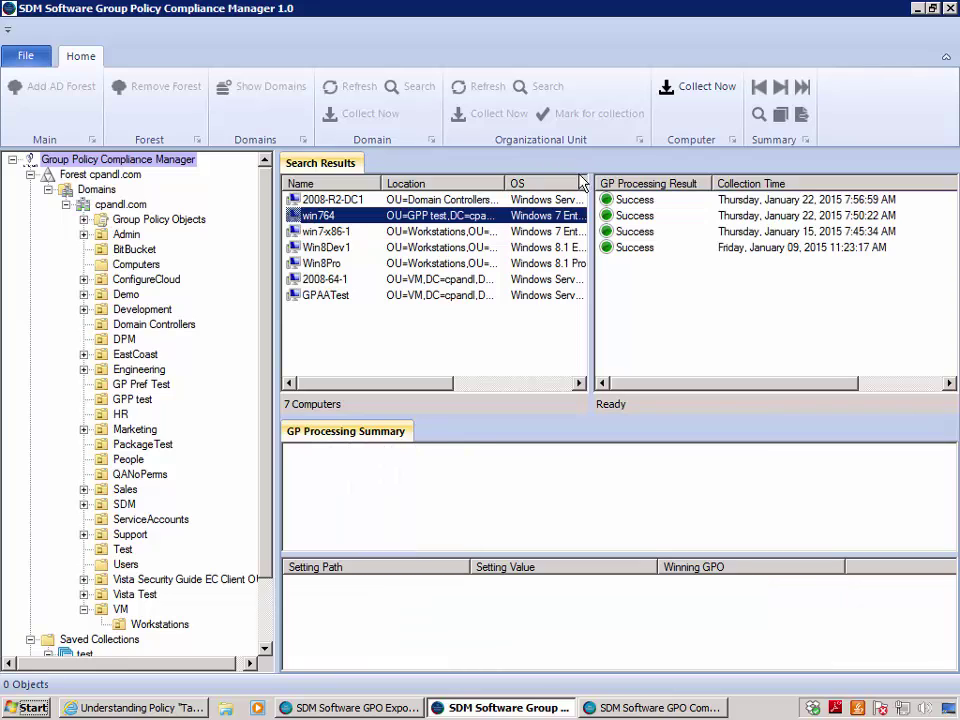
# Show win764's latest run settings: Minimum password age 30 and Maximum password age 300, won by RSOPTest
pyautogui.click(632, 202)
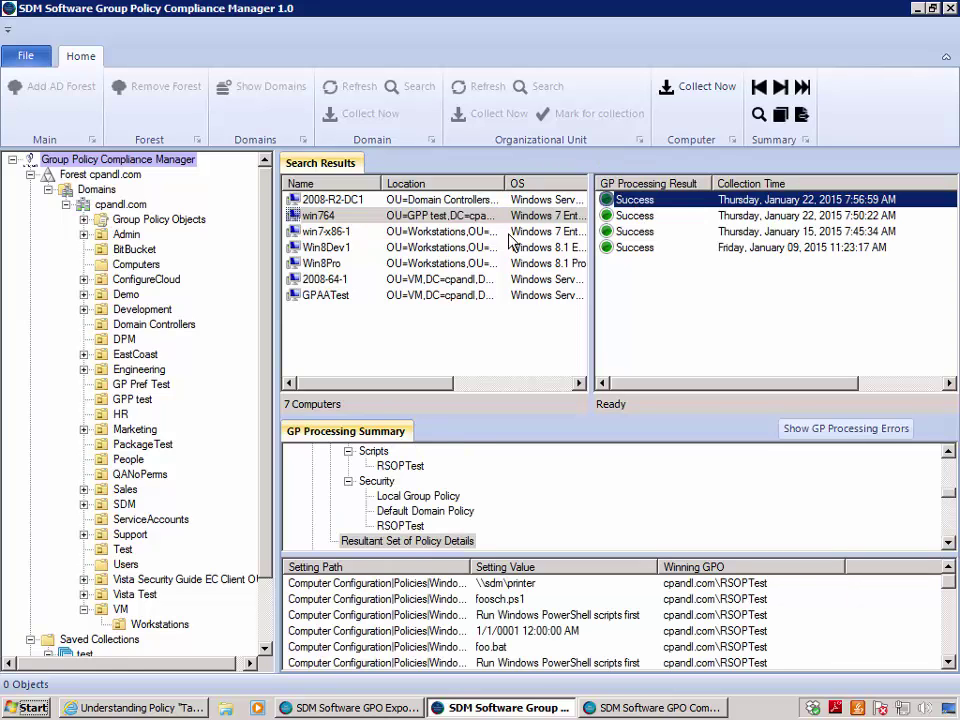
pyautogui.click(948, 663)
pyautogui.click(948, 663)
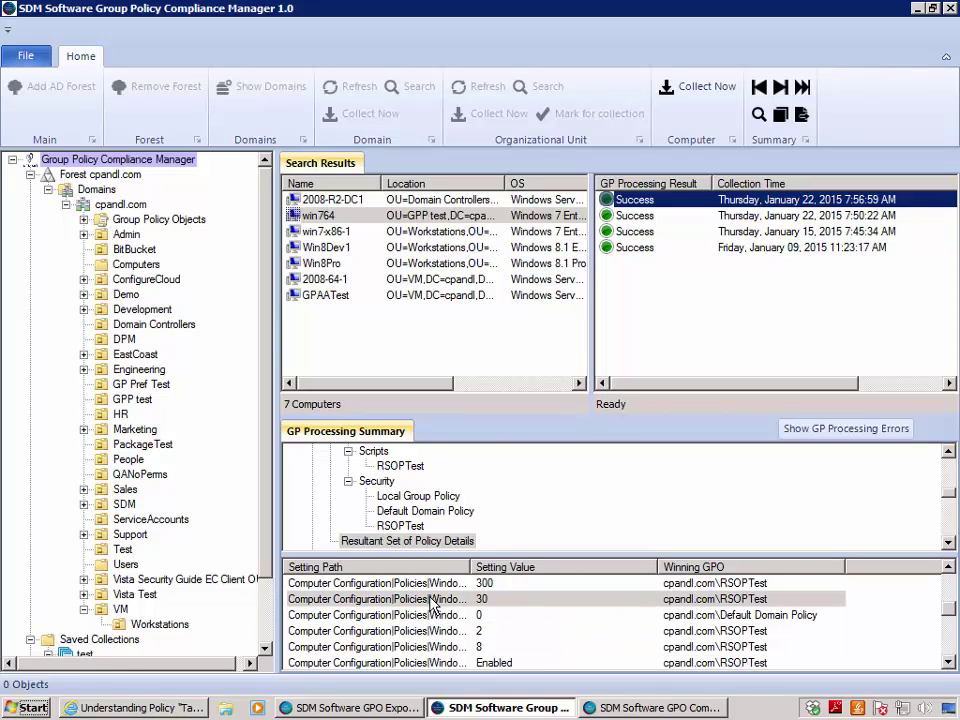
pyautogui.doubleClick(474, 566)
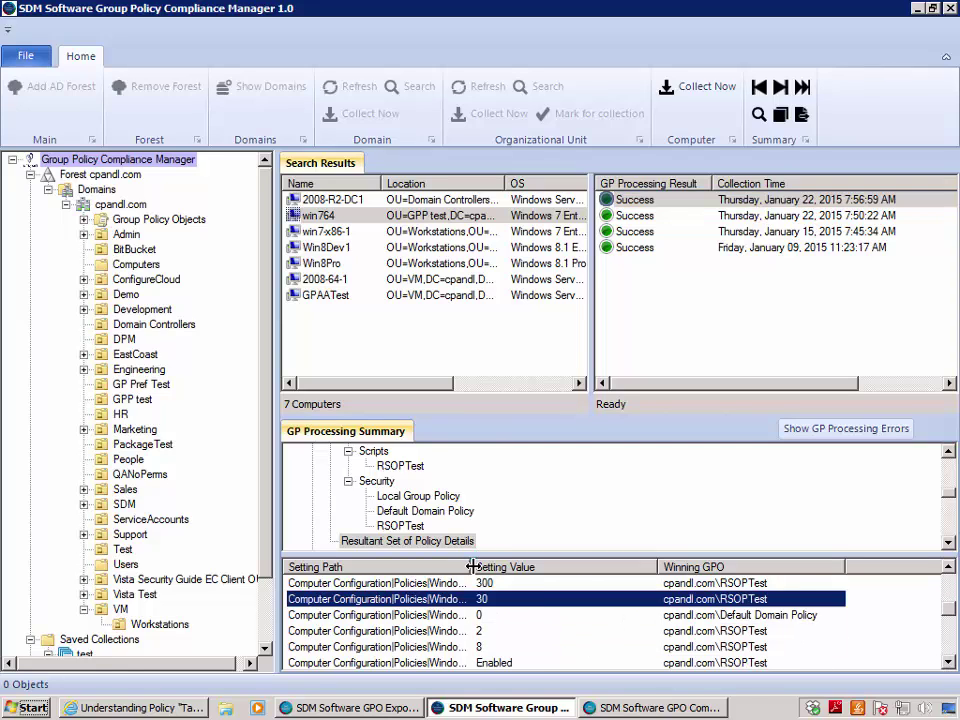
pyautogui.moveTo(563, 661); pyautogui.dragTo(844, 664)
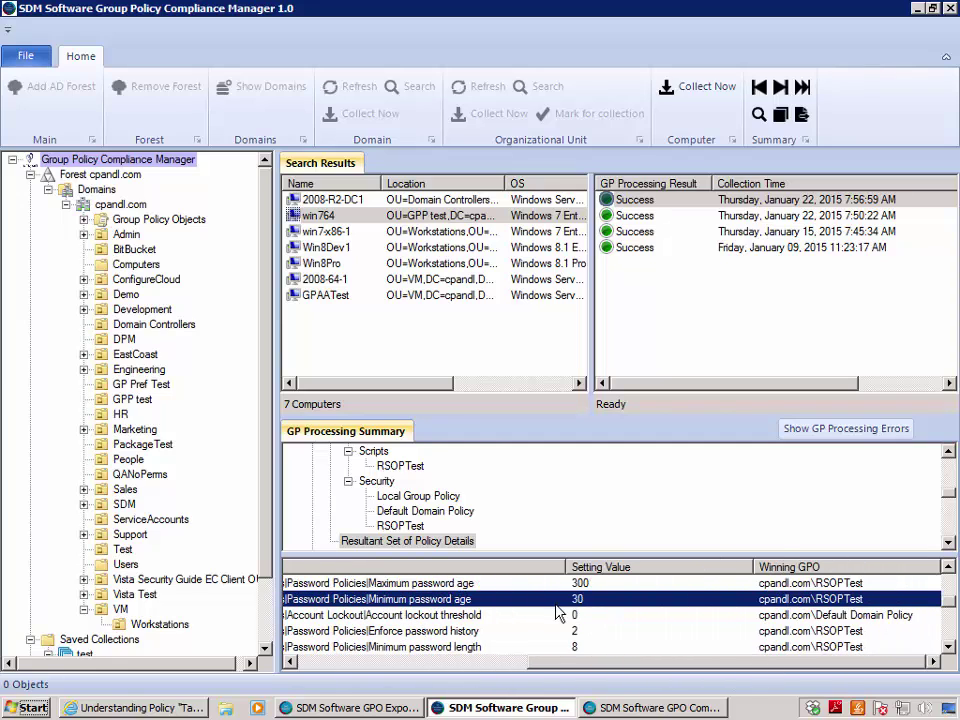